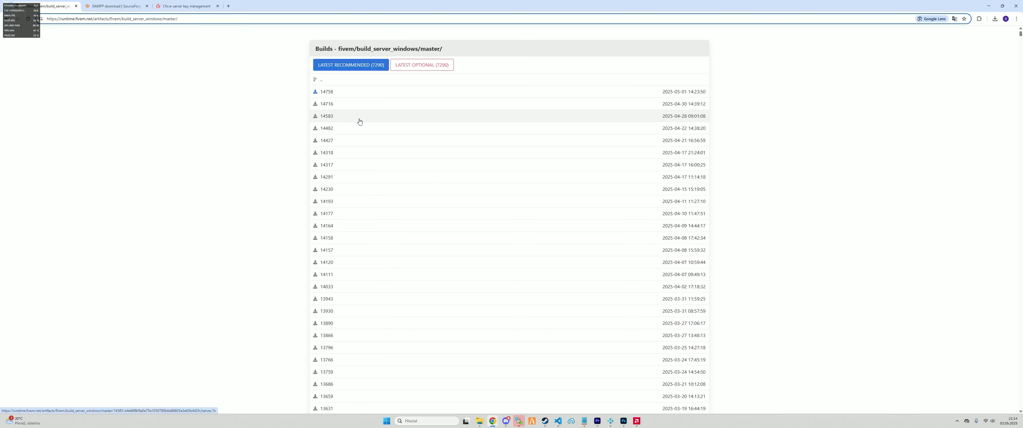
# Download the latest recommended Windows server build 14756 as server.7z
pyautogui.click(328, 97)
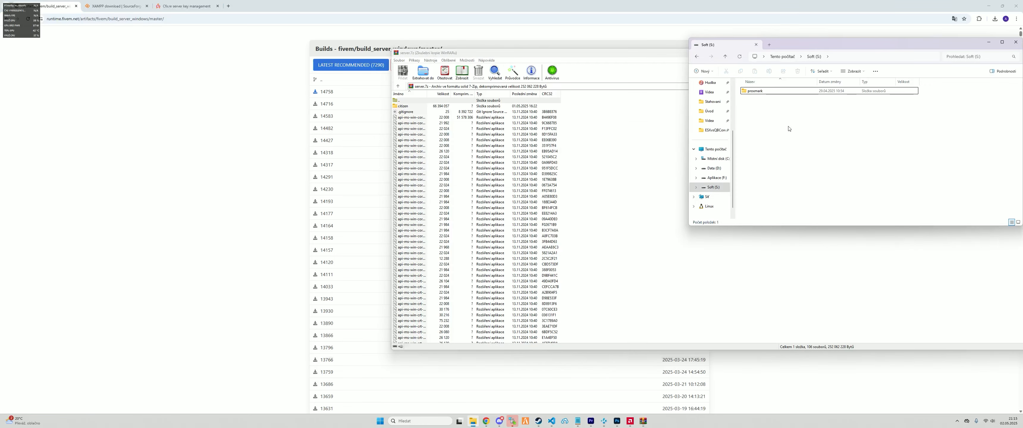
# Create a new FXServers folder on the Soft (S:) drive and open it
pyautogui.rightClick(789, 127)
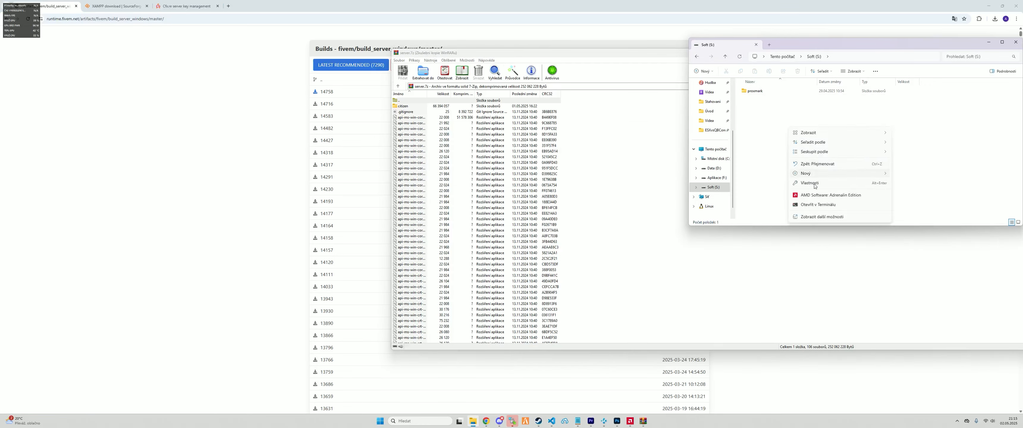
pyautogui.moveTo(822, 174)
pyautogui.click(906, 177)
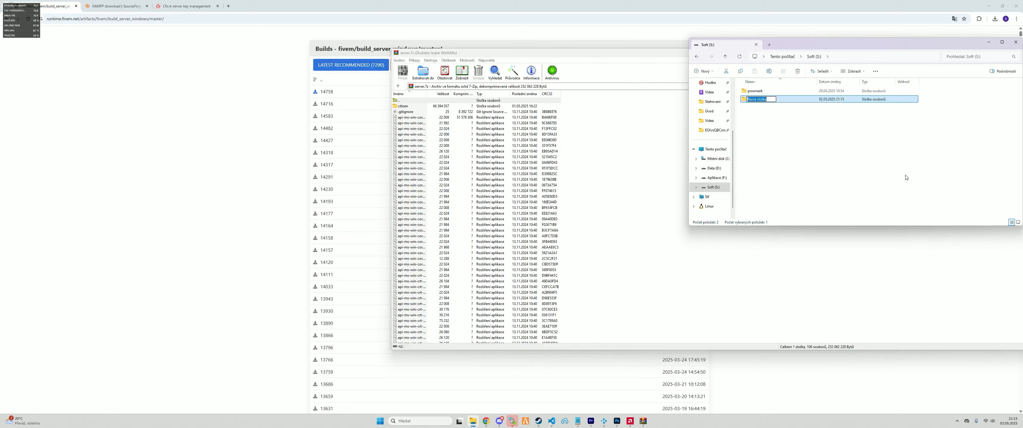
pyautogui.write('FXSerbers')
pyautogui.press('Return')
pyautogui.press('Return')
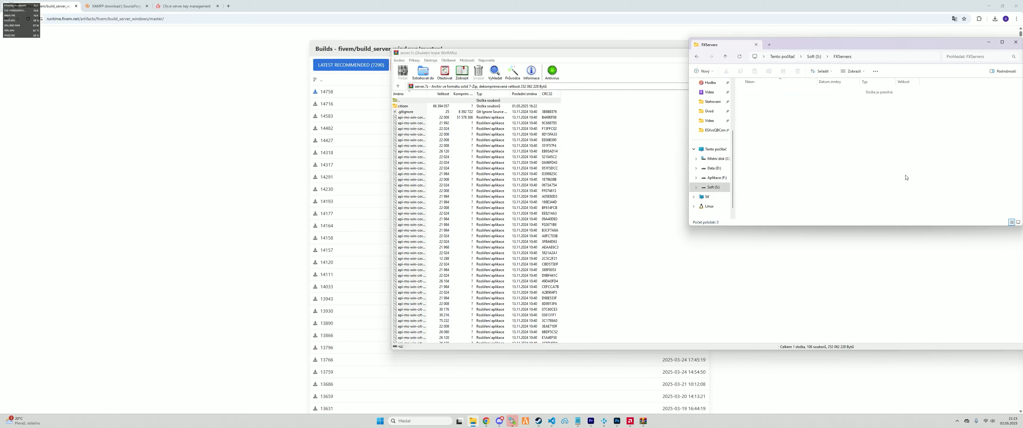
# Create an ESX folder inside FXServers and open it
pyautogui.rightClick(785, 154)
pyautogui.moveTo(810, 219)
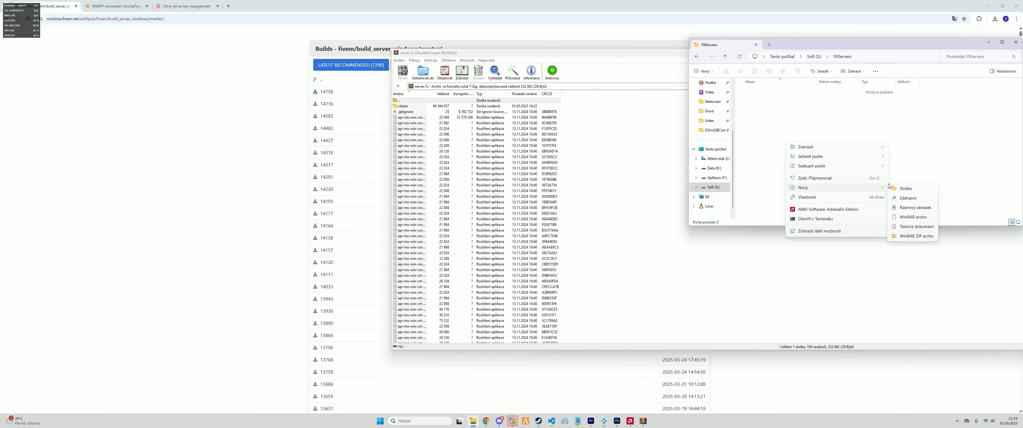
pyautogui.click(900, 187)
pyautogui.write('ESX')
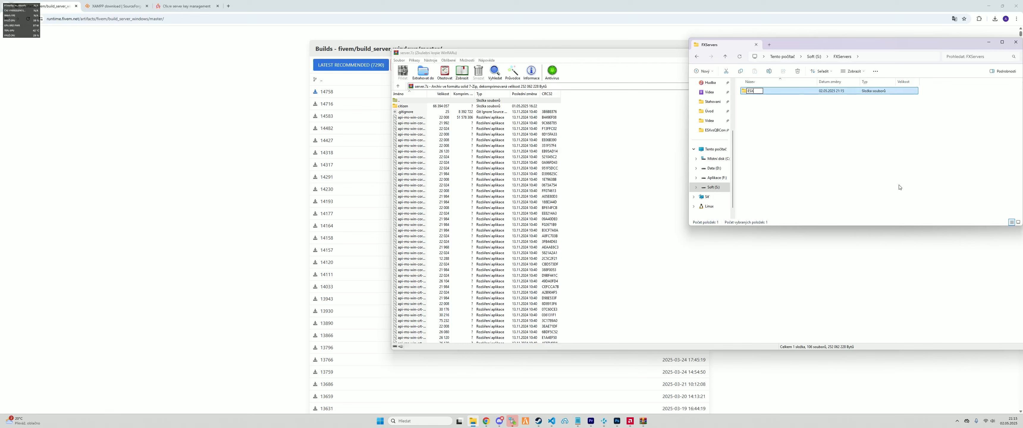
pyautogui.press('Return')
pyautogui.doubleClick(754, 94)
# Create and open a server folder inside ESX, then select all files in server.7z
pyautogui.hotkey('ctrl', 'shift', 'n')
pyautogui.write('server')
pyautogui.press('Return')
pyautogui.press('Return')
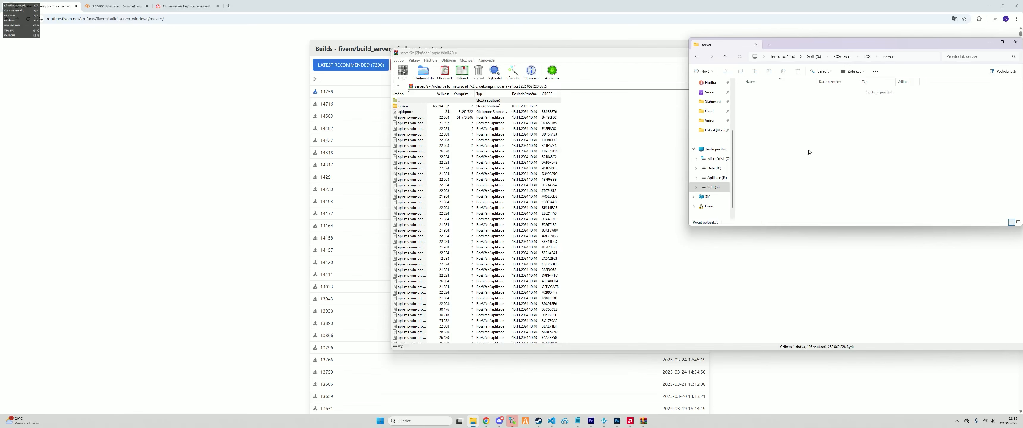
pyautogui.click(443, 171)
pyautogui.hotkey('ctrl', 'a')
# Extract all server.7z files into the server folder, then return to the XAMPP download page
pyautogui.moveTo(500, 335); pyautogui.dragTo(765, 225)
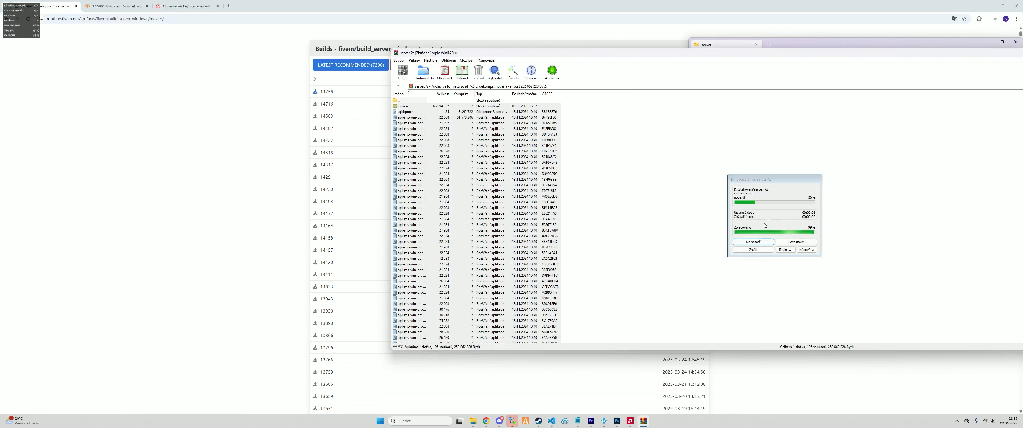
pyautogui.click(116, 6)
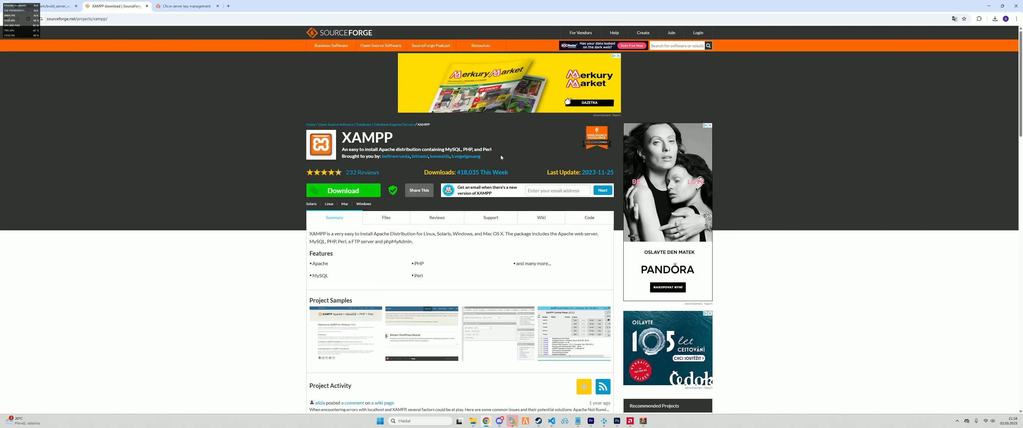
# Install XAMPP into F:\Xampp on the Aplikace (F:) drive, keeping English as the language
pyautogui.click(480, 261)
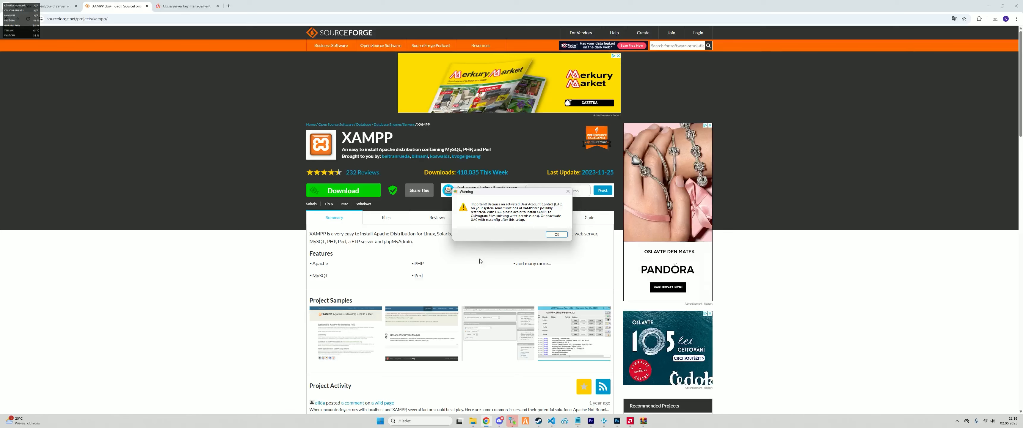
pyautogui.click(549, 236)
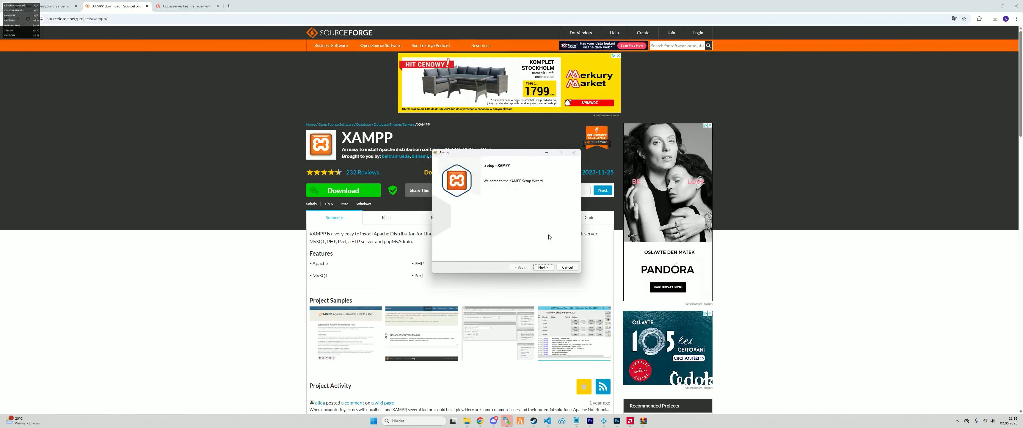
pyautogui.click(544, 268)
pyautogui.click(543, 268)
pyautogui.click(572, 194)
pyautogui.click(494, 212)
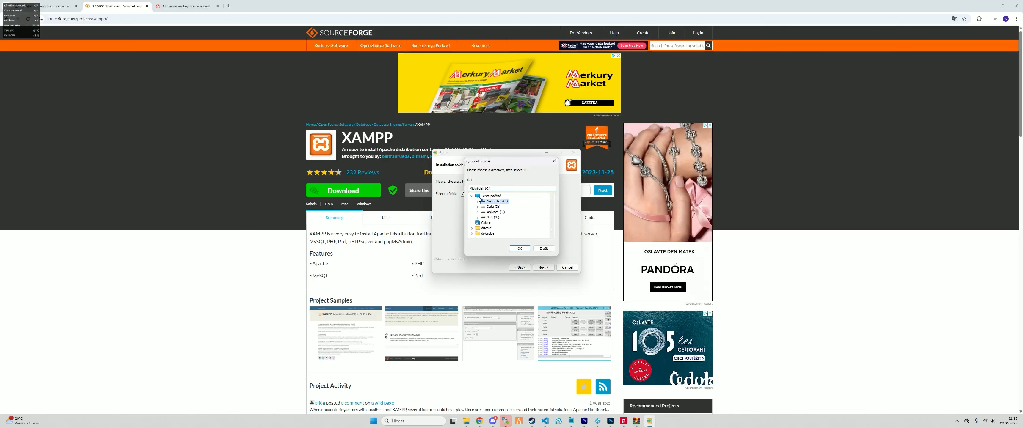
pyautogui.click(520, 249)
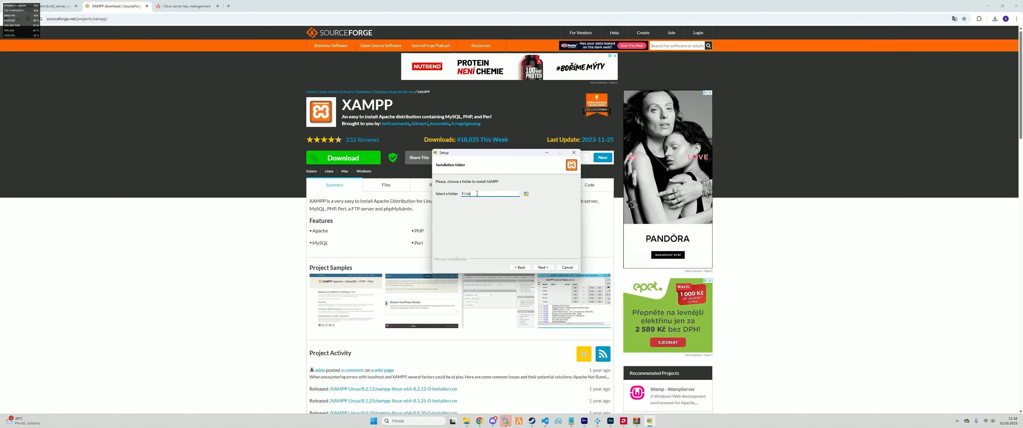
pyautogui.click(543, 267)
pyautogui.click(543, 268)
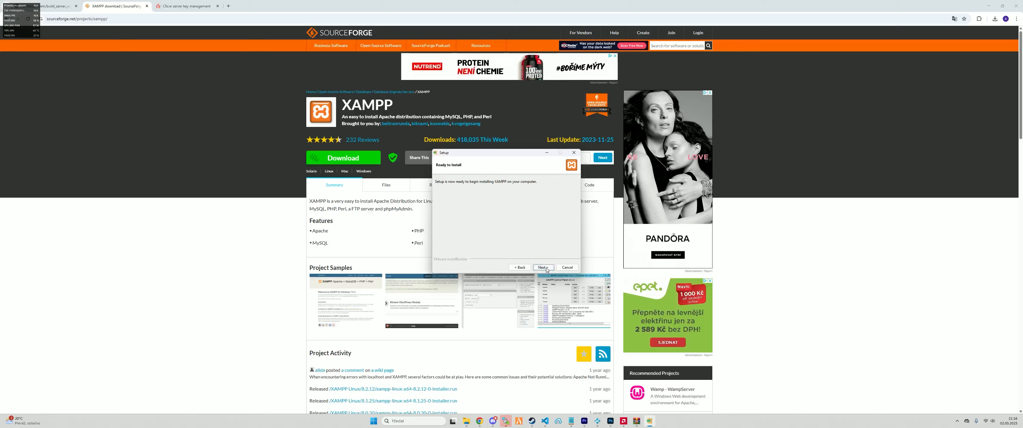
pyautogui.click(544, 267)
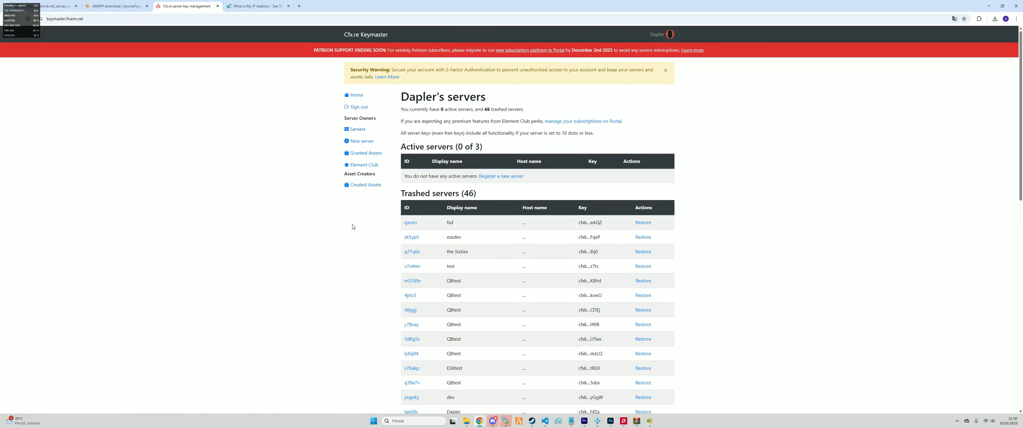
# Register a new Keymaster server named ESXtest and generate its server key
pyautogui.click(496, 177)
pyautogui.click(417, 119)
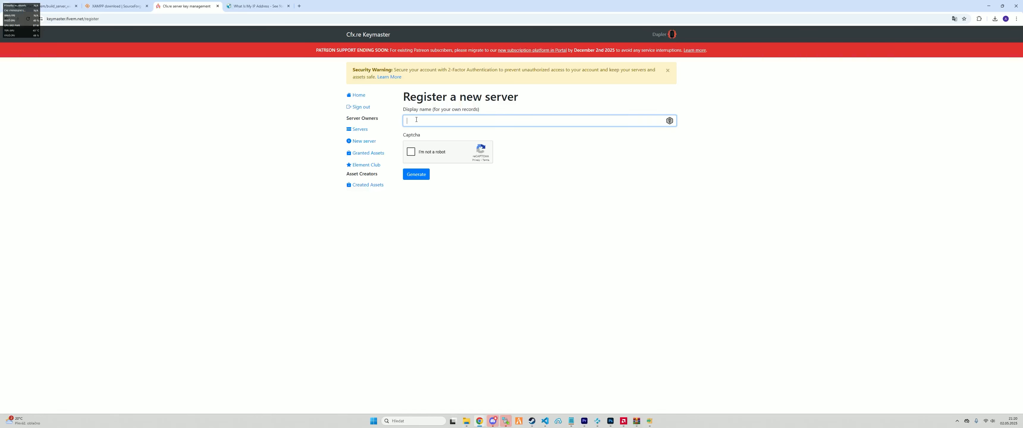
pyautogui.write('test')
pyautogui.click(411, 152)
pyautogui.click(416, 173)
pyautogui.write('ESX')
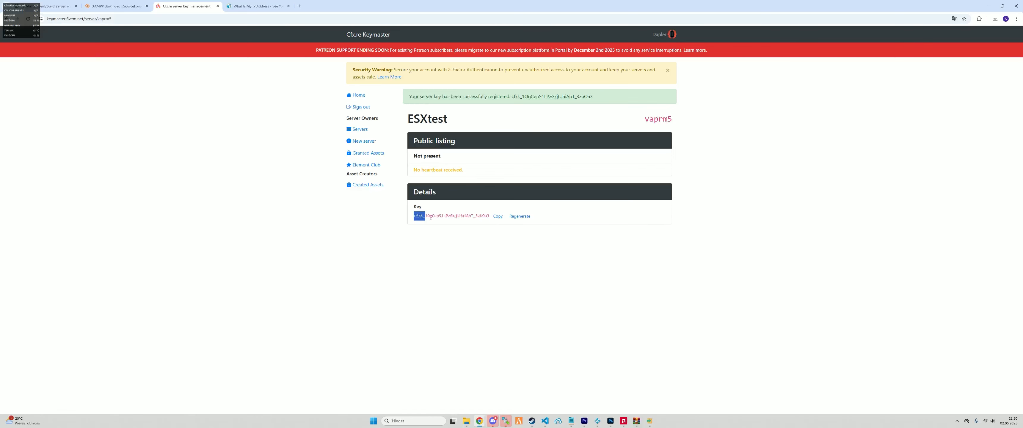
# Select and copy the ESXtest server key, then check the XAMPP installer's progress
pyautogui.moveTo(413, 215); pyautogui.dragTo(489, 217)
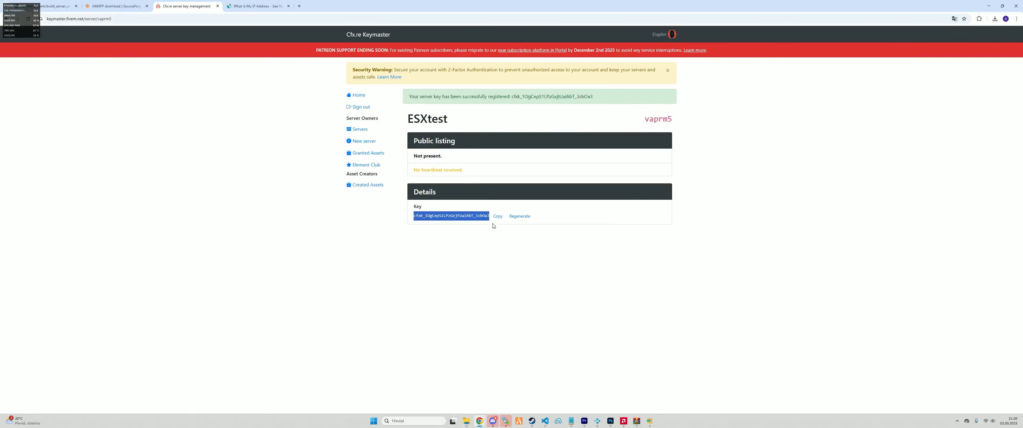
pyautogui.click(488, 223)
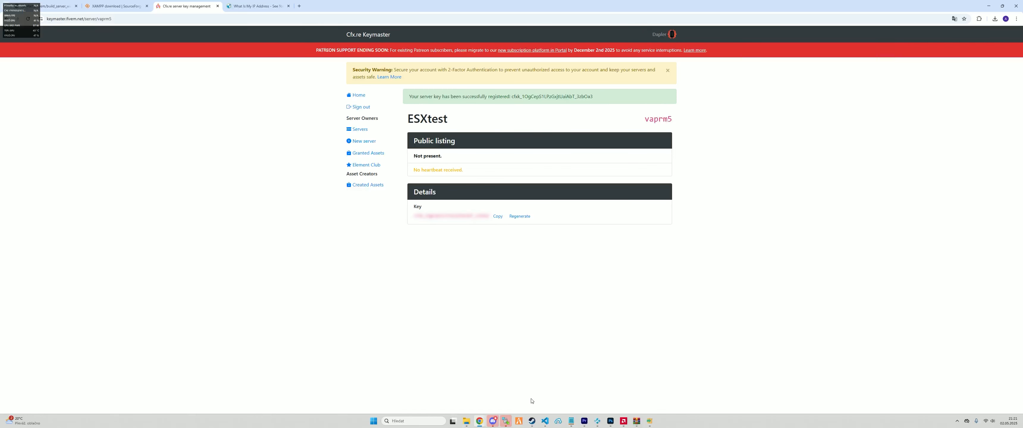
pyautogui.click(649, 422)
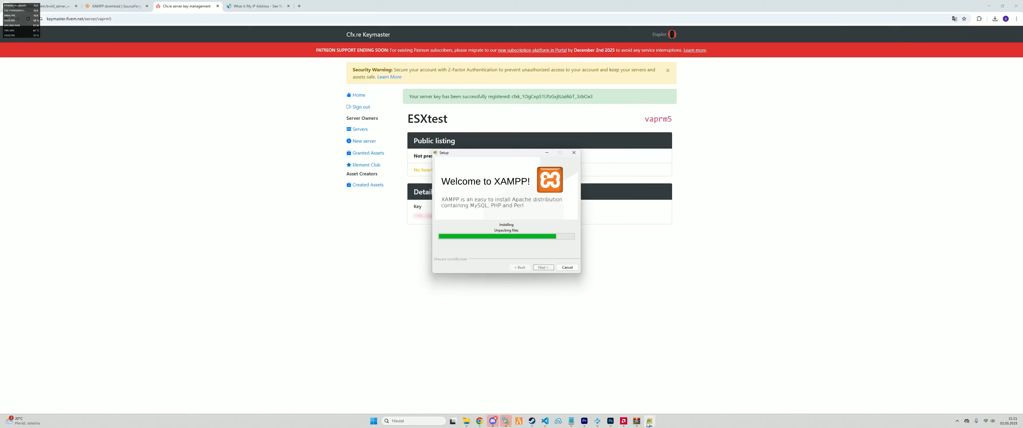
pyautogui.click(648, 422)
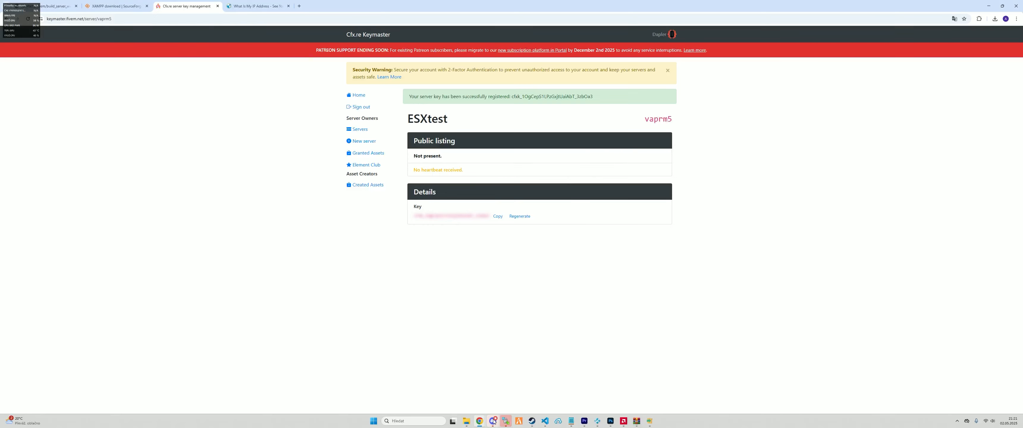
# Launch FXServer.exe from S:\FXServers\ESX\server and run it anyway past SmartScreen
pyautogui.moveTo(482, 424)
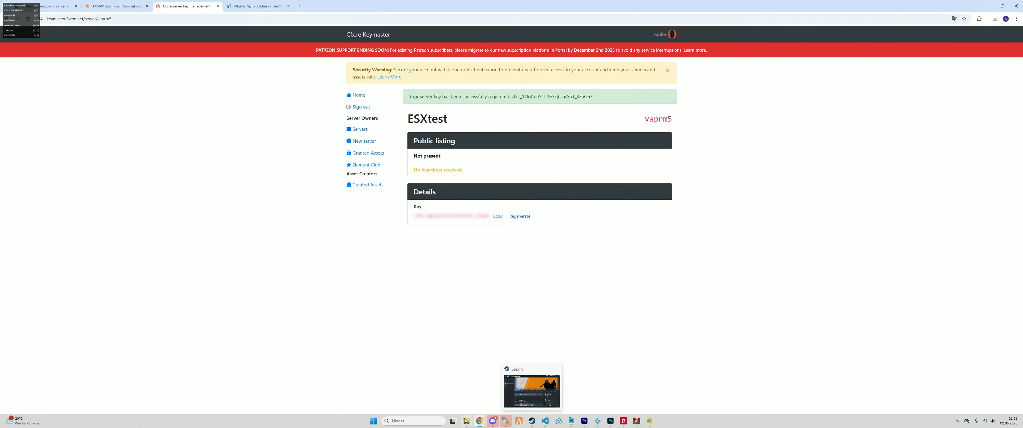
pyautogui.click(438, 390)
pyautogui.scroll(-20, 794, 179)
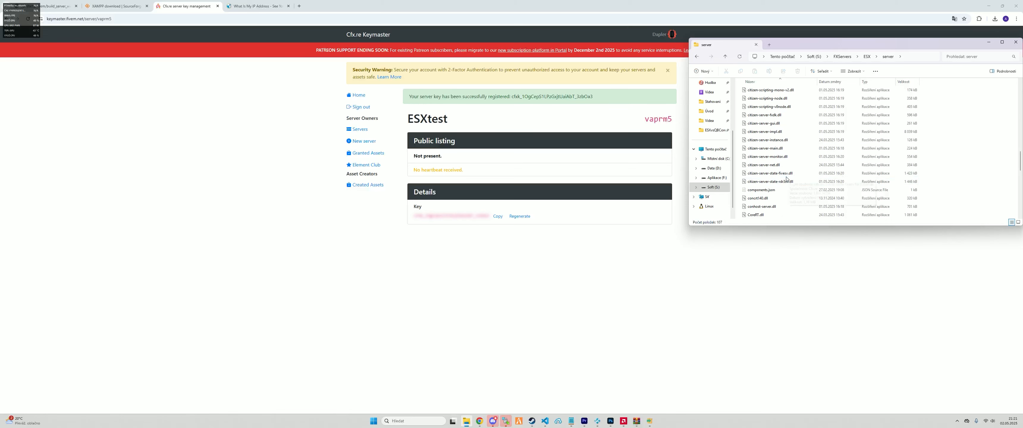
pyautogui.scroll(10, 794, 185)
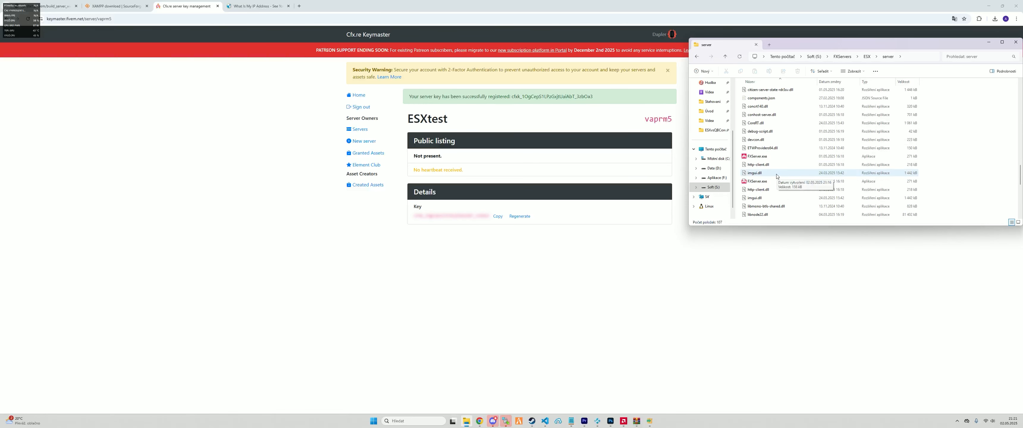
pyautogui.click(765, 206)
pyautogui.doubleClick(765, 206)
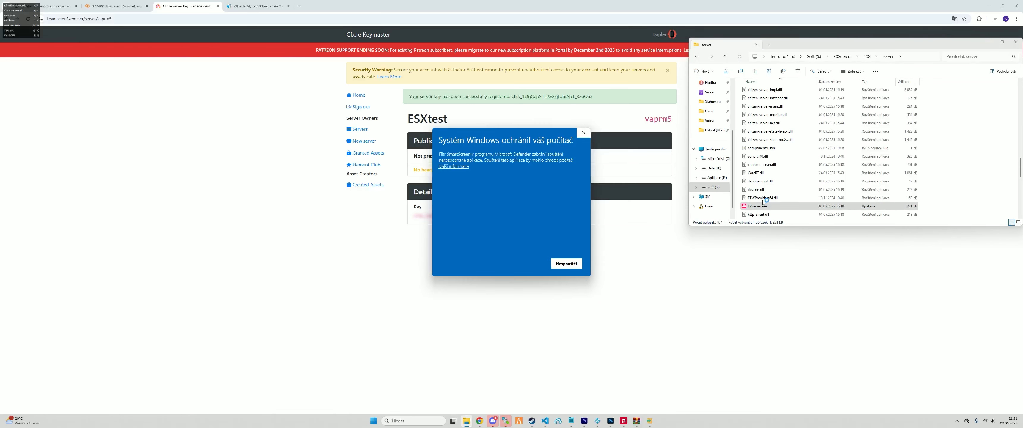
pyautogui.click(453, 166)
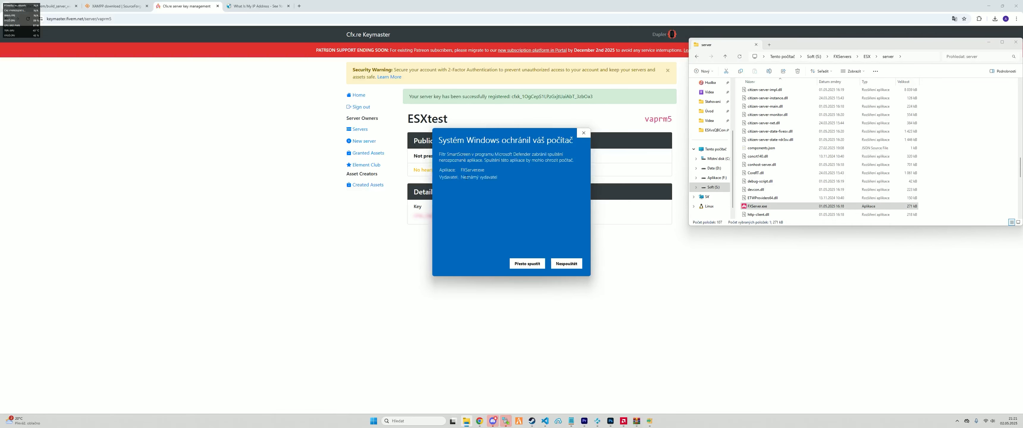
pyautogui.click(520, 264)
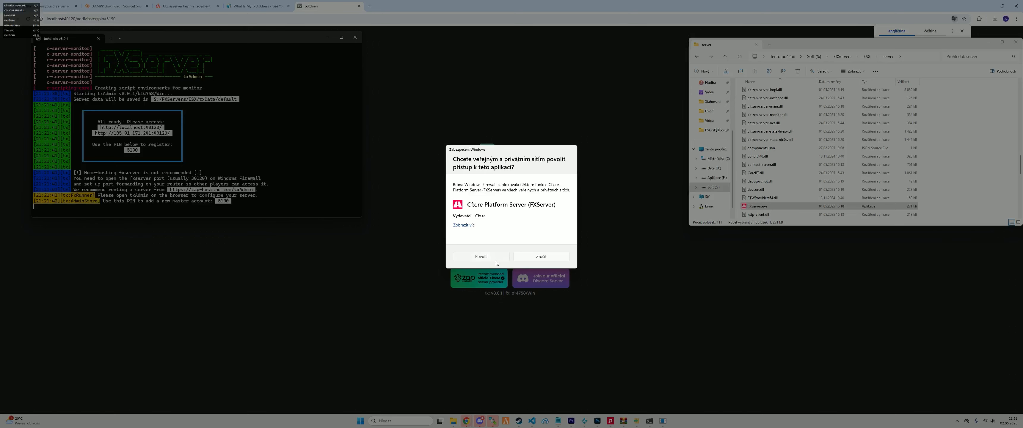
# Allow FXServer and Apache HTTP Server through the Windows Firewall
pyautogui.click(495, 260)
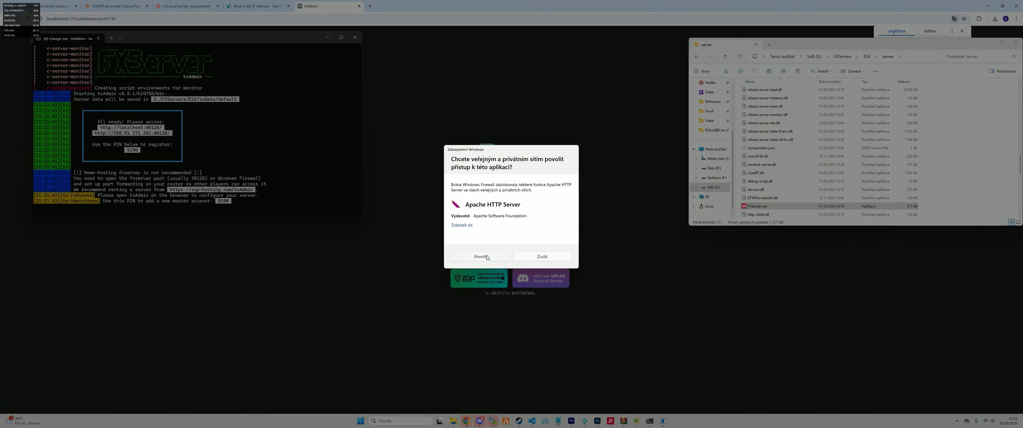
pyautogui.click(488, 257)
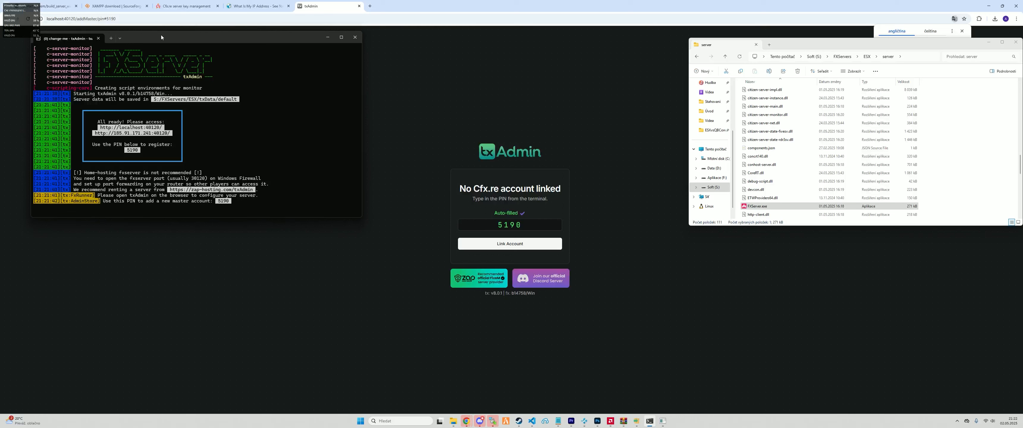
# Link and authorize the Cfx.re account on the txAdmin setup page
pyautogui.click(387, 204)
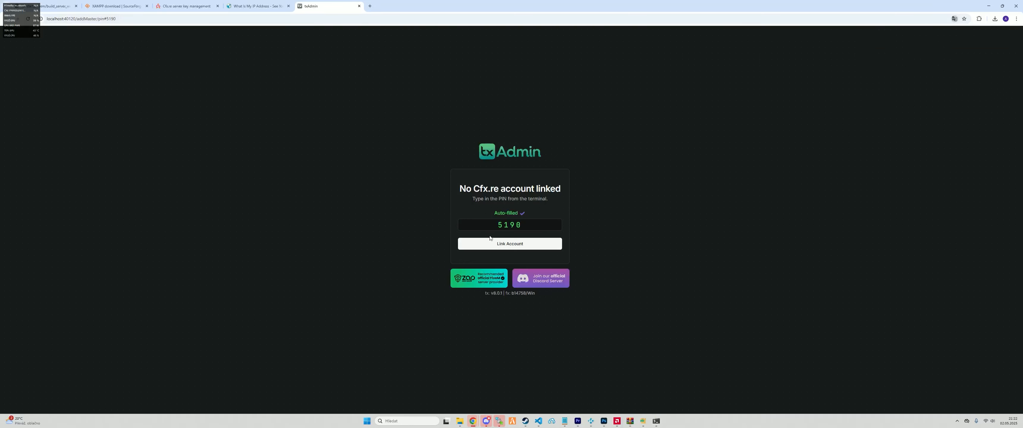
pyautogui.click(510, 245)
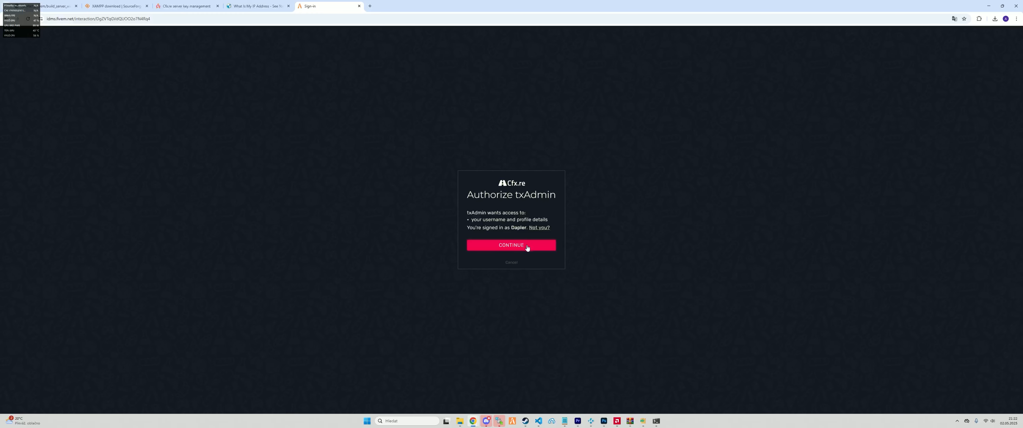
pyautogui.click(501, 248)
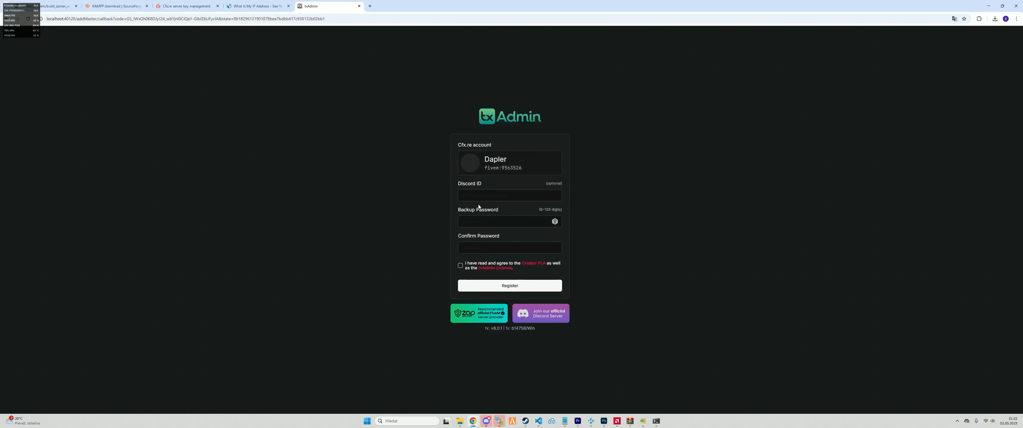
# Enter a backup password on the master account form and move to its confirmation
pyautogui.click(477, 194)
pyautogui.click(479, 223)
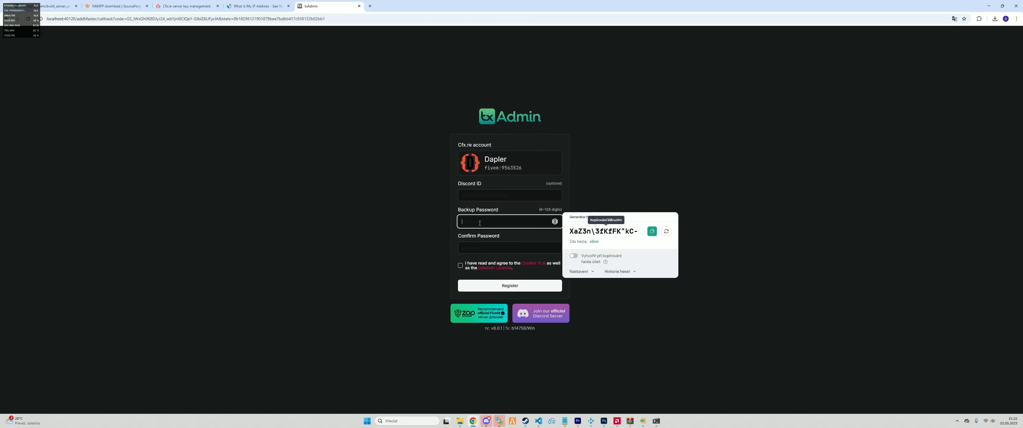
pyautogui.write('********')
pyautogui.press('Tab')
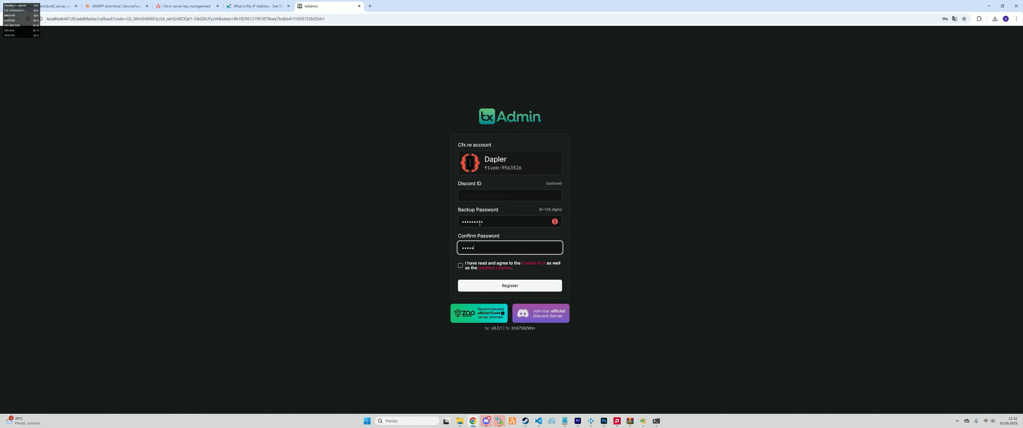